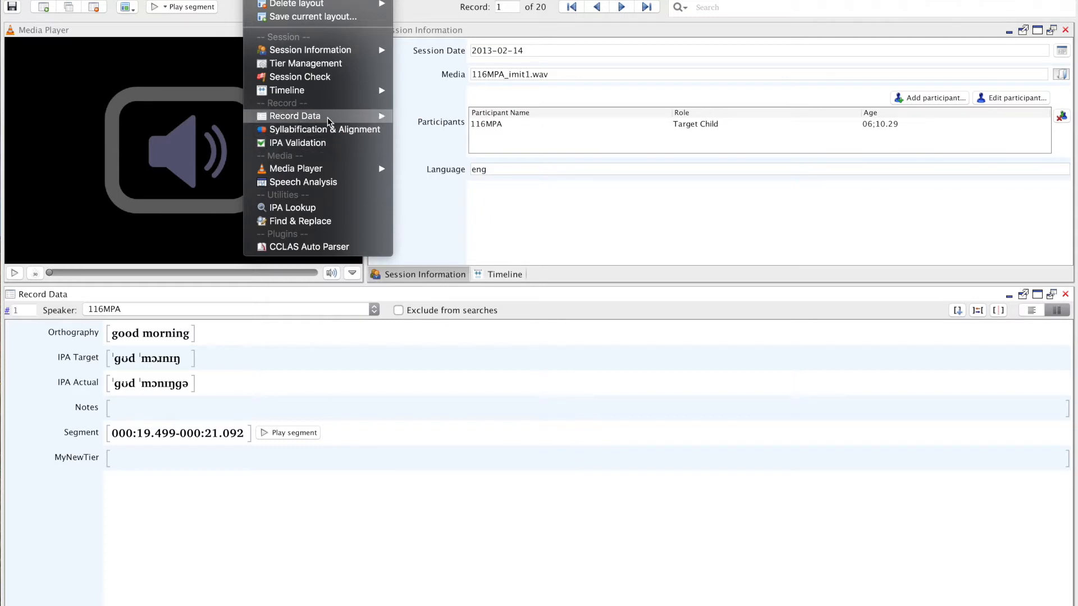
Exclude record 1 from searches and enter "Not valid because of noise" in its Notes tier.
{"action": "mouse_move", "coordinate": [328, 117]}
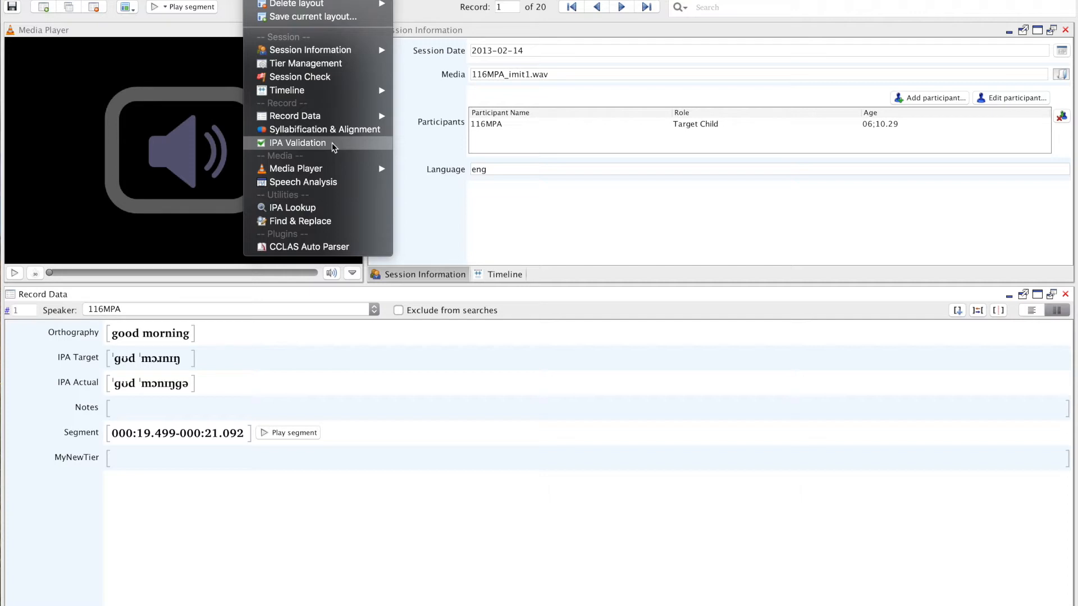
{"action": "left_click", "coordinate": [387, 404]}
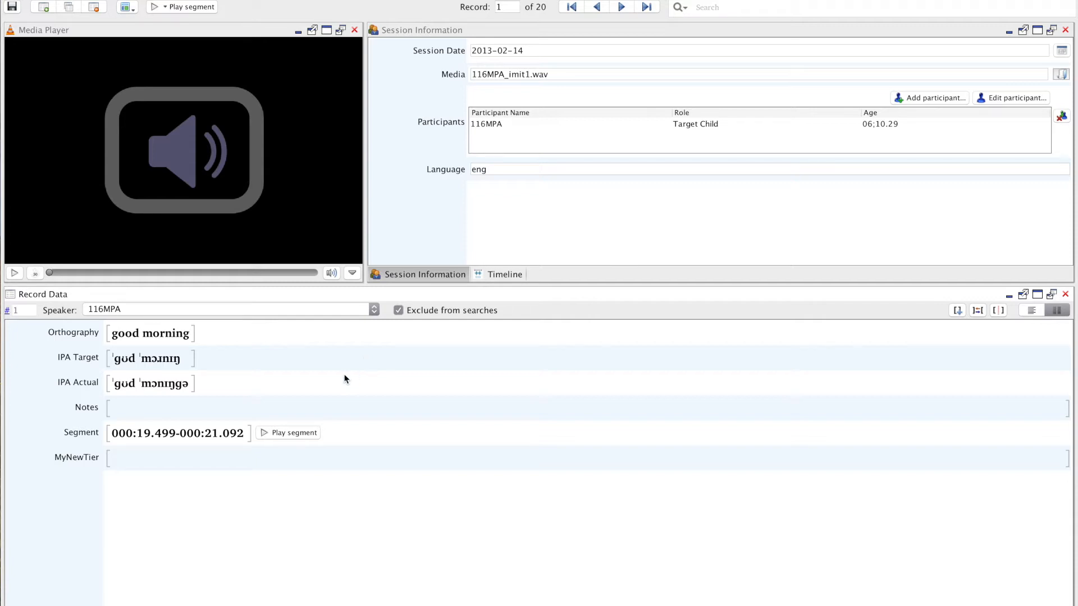
{"action": "left_click", "coordinate": [286, 414]}
{"action": "type", "text": "Not valid because of noise"}
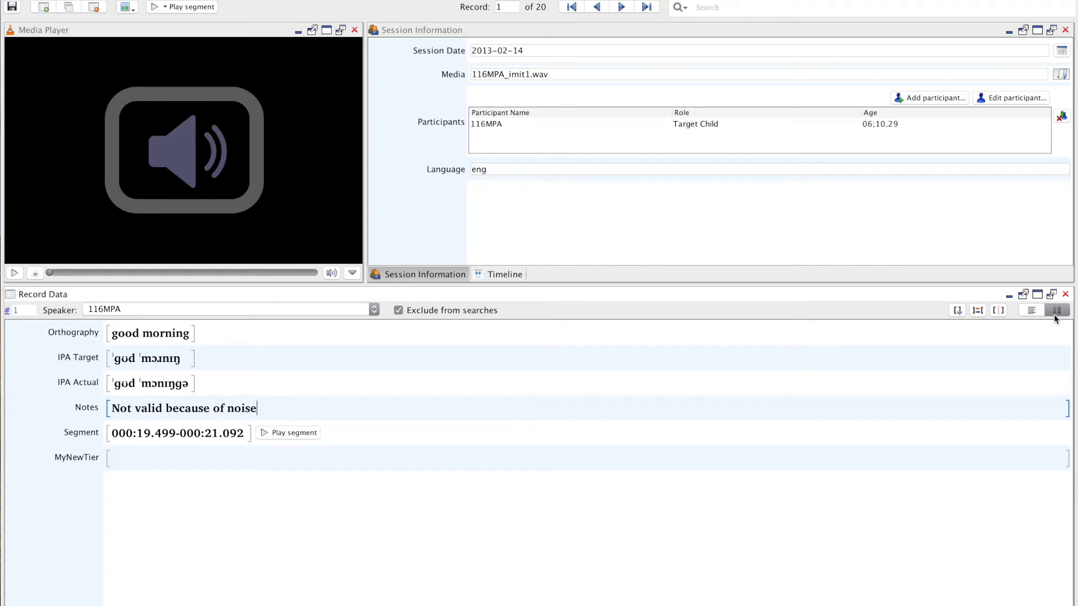
Add a new group after "good morning" and enter "my friends" as its Orthography.
{"action": "left_click", "coordinate": [191, 334]}
{"action": "left_click", "coordinate": [958, 311]}
{"action": "type", "text": "my friends"}
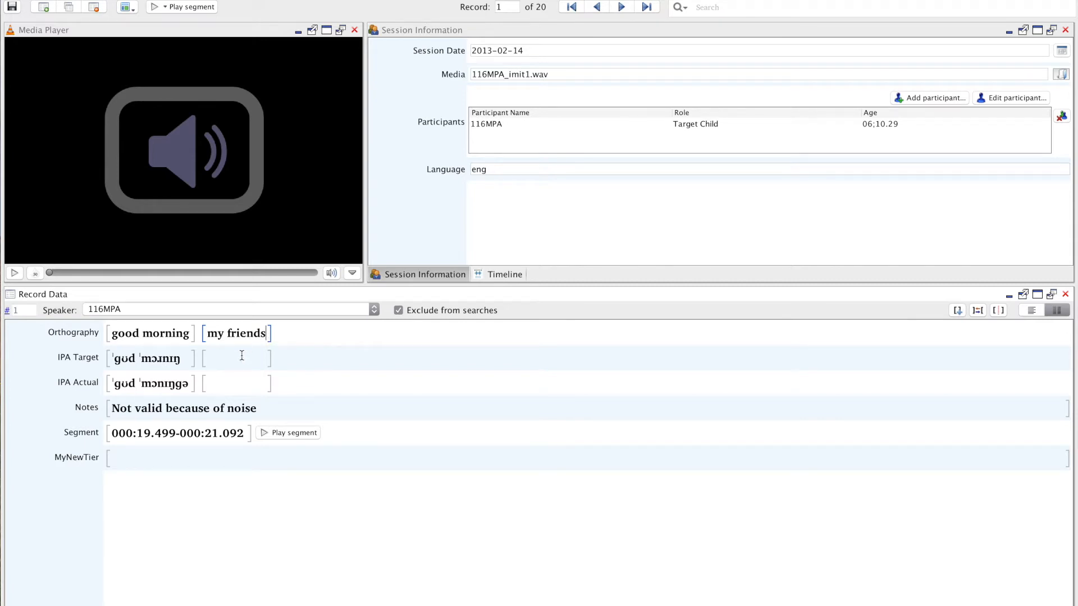
Merge the "good morning" and "my friends" groups, and split them again after "morning".
{"action": "left_click", "coordinate": [192, 336]}
{"action": "left_click", "coordinate": [978, 311]}
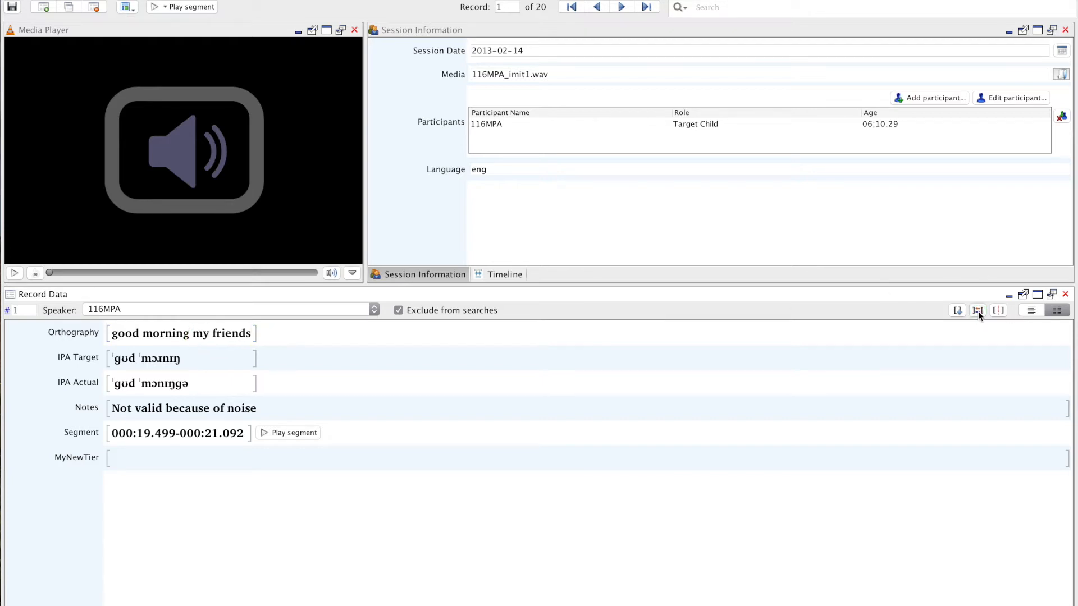
{"action": "left_click", "coordinate": [187, 334]}
{"action": "left_click", "coordinate": [999, 312]}
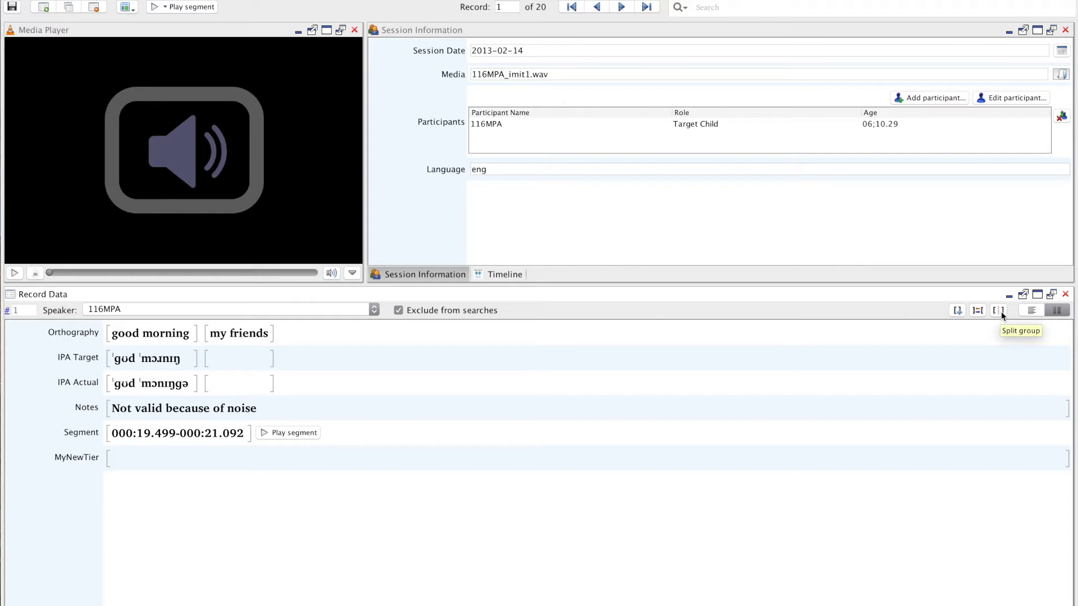
Compare the unaligned and aligned group layouts in Record Data, ending with the groups aligned.
{"action": "left_click", "coordinate": [1036, 315]}
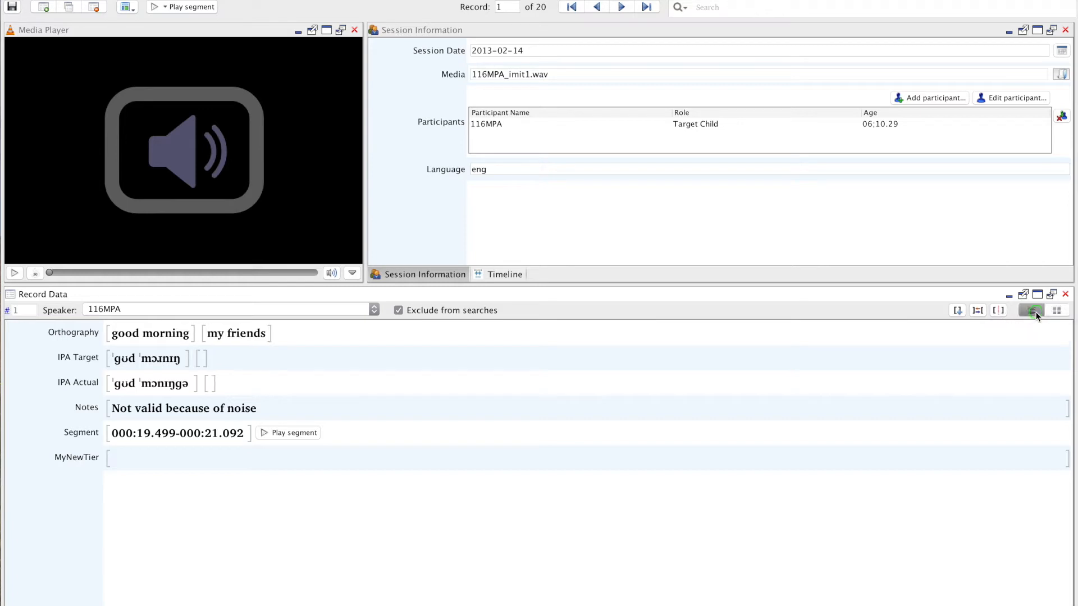
{"action": "left_click", "coordinate": [1057, 310]}
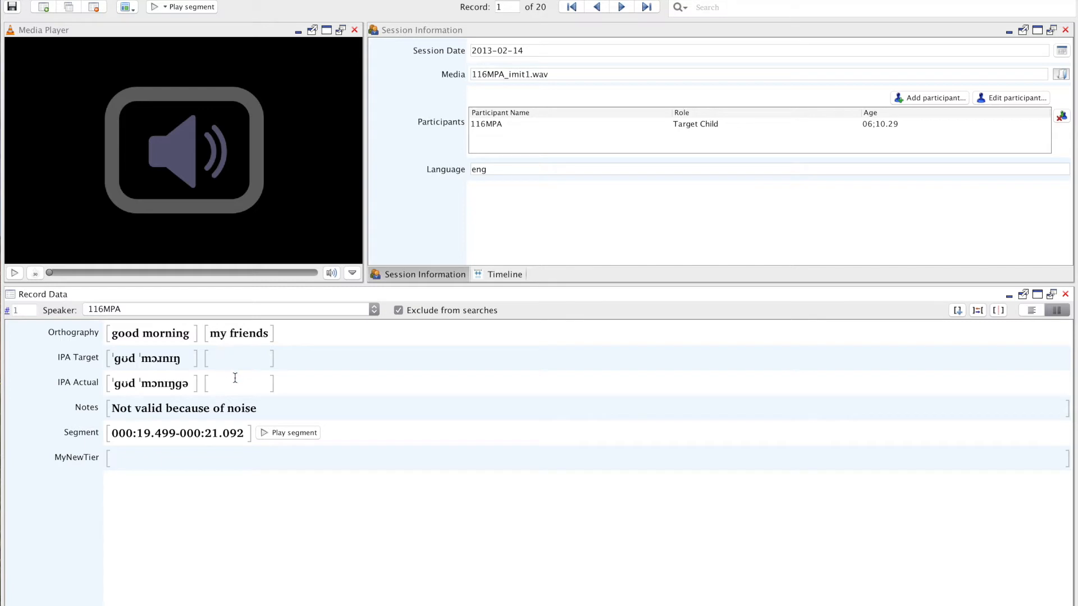
{"action": "left_click", "coordinate": [1030, 313]}
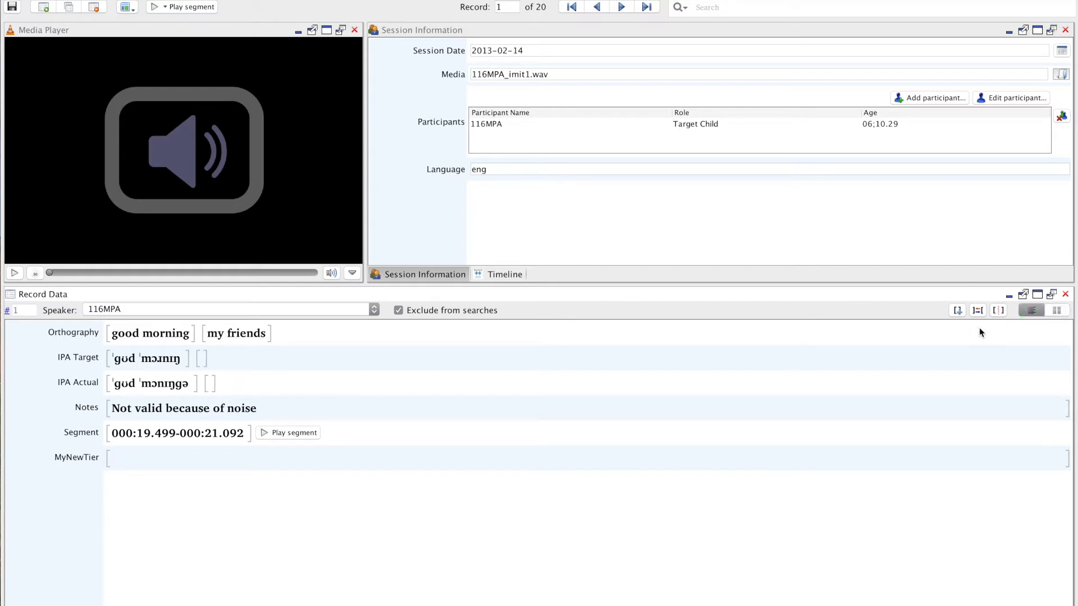
{"action": "left_click", "coordinate": [1057, 310]}
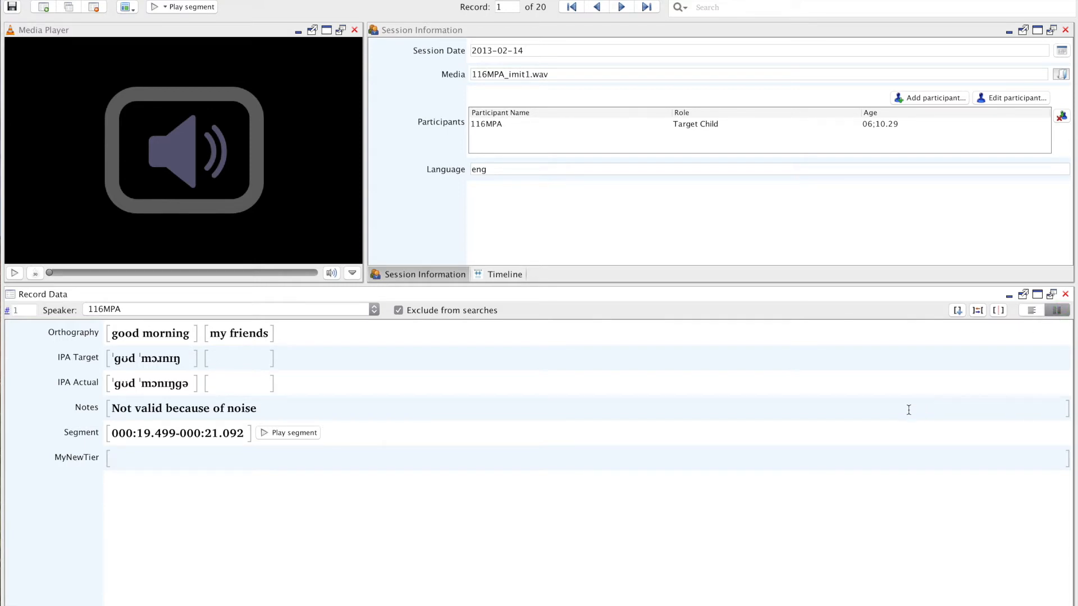
Delete "my friends" from the second Orthography group and merge the empty group into "good morning".
{"action": "left_click_drag", "start_coordinate": [274, 333], "coordinate": [207, 333]}
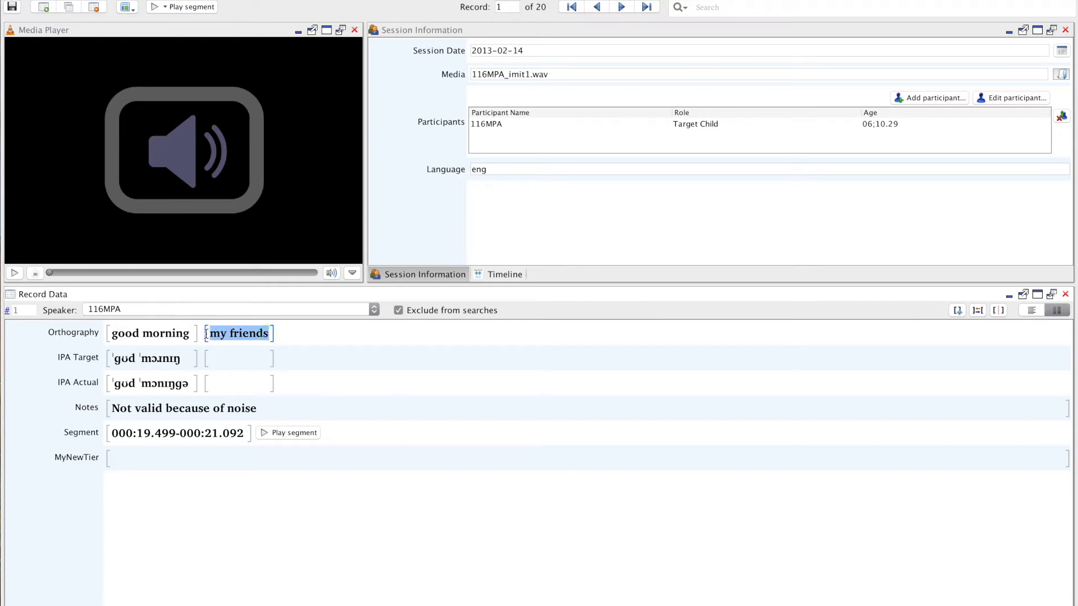
{"action": "key", "text": "BackSpace"}
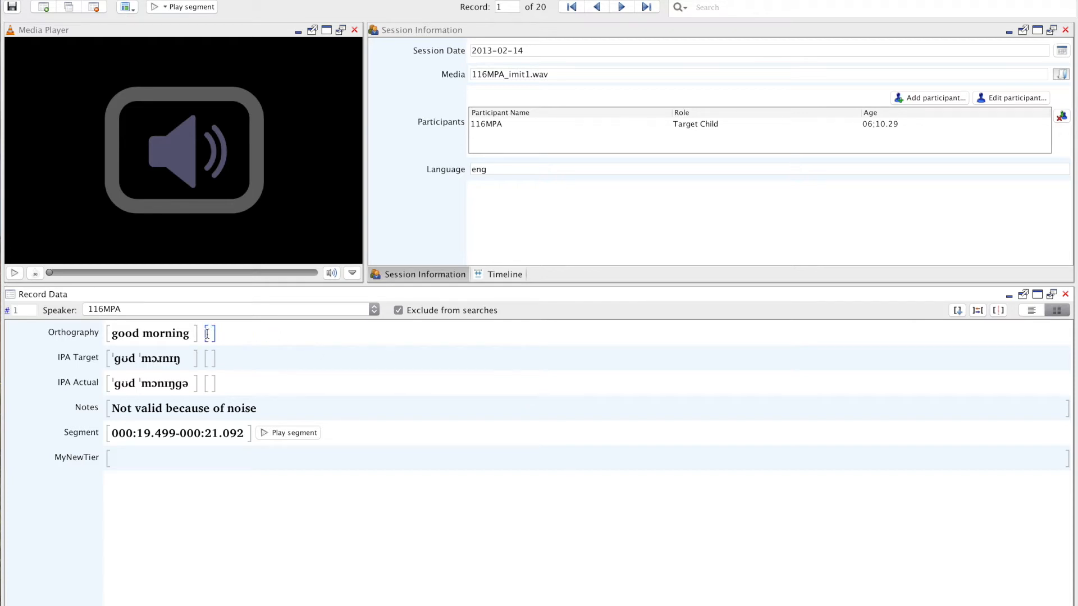
{"action": "left_click", "coordinate": [191, 334]}
{"action": "left_click", "coordinate": [974, 312]}
{"action": "left_click", "coordinate": [194, 337]}
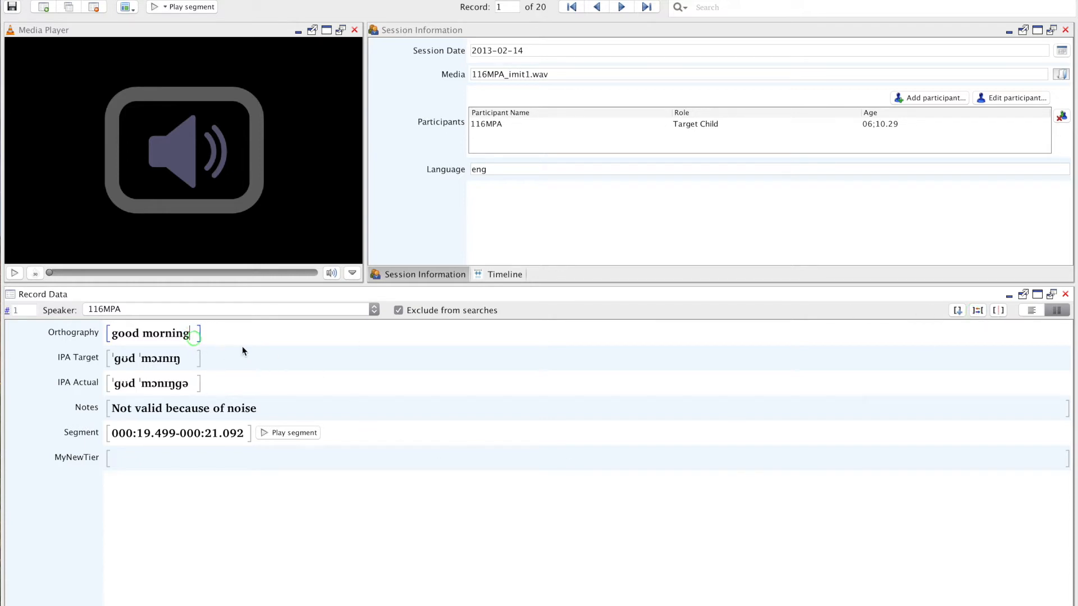
Open the Syllabification & Alignment view and dock it on the right side of the Record Data view.
{"action": "left_click", "coordinate": [433, 35]}
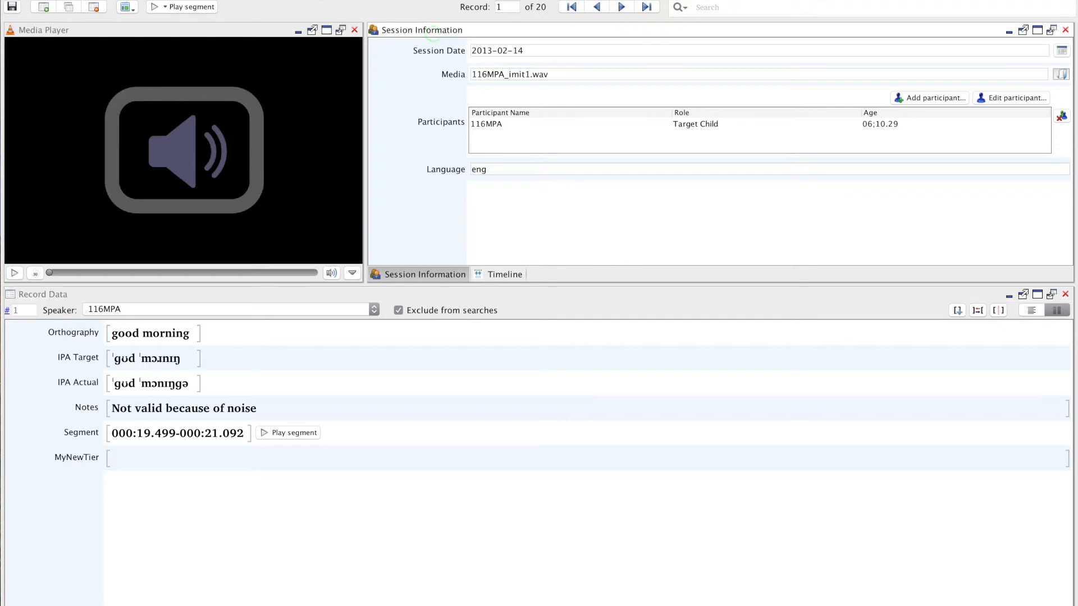
{"action": "right_click", "coordinate": [428, 30]}
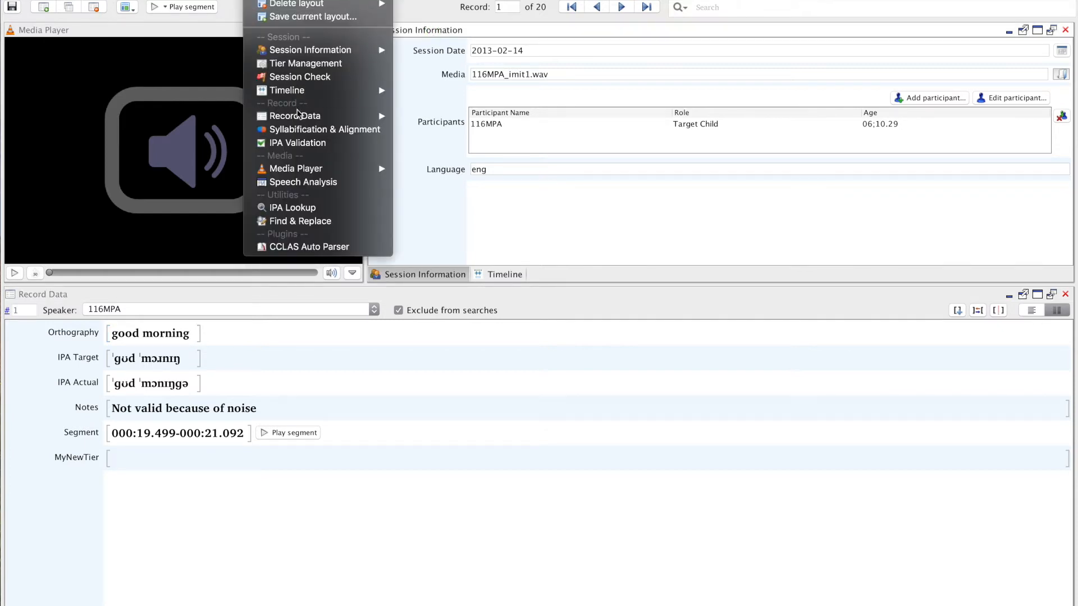
{"action": "left_click", "coordinate": [300, 130]}
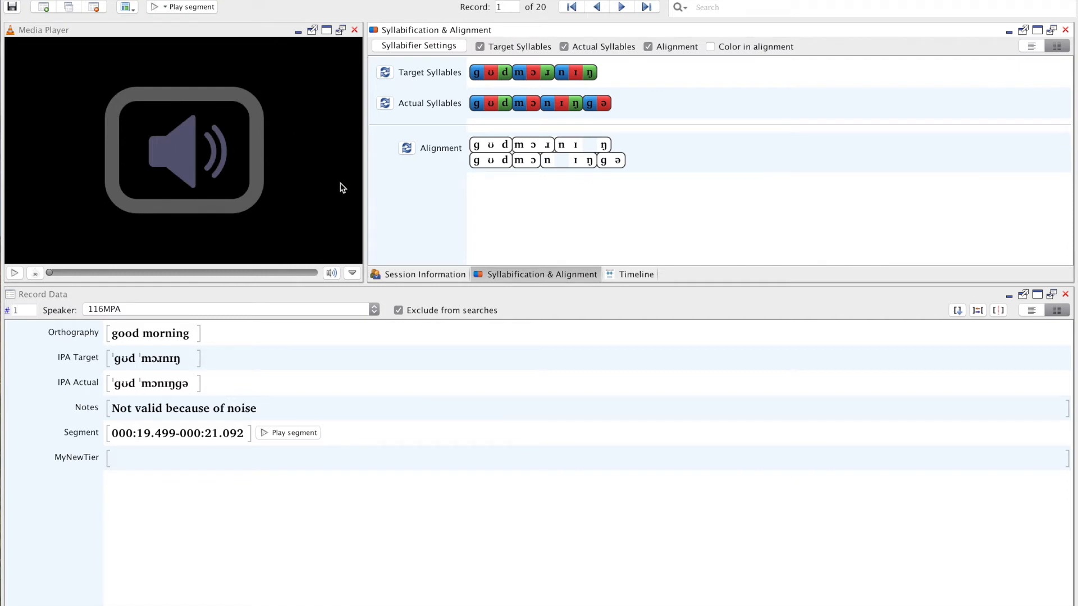
{"action": "left_click_drag", "start_coordinate": [466, 29], "coordinate": [887, 414]}
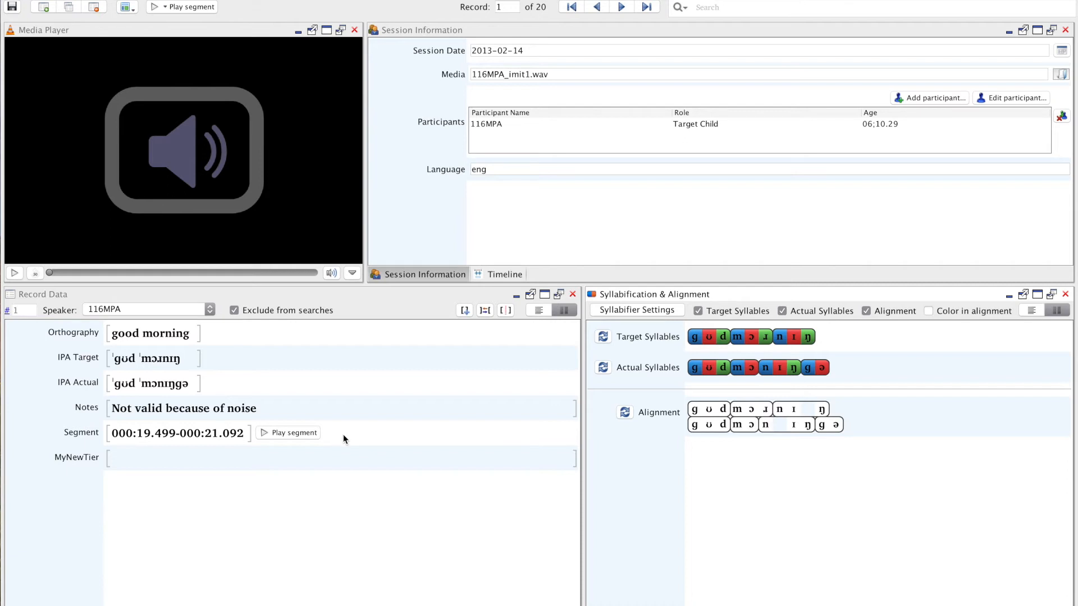
Play record 1's segment and review the dictionary and syllabifier language settings in the Session Editor preferences.
{"action": "left_click", "coordinate": [307, 434]}
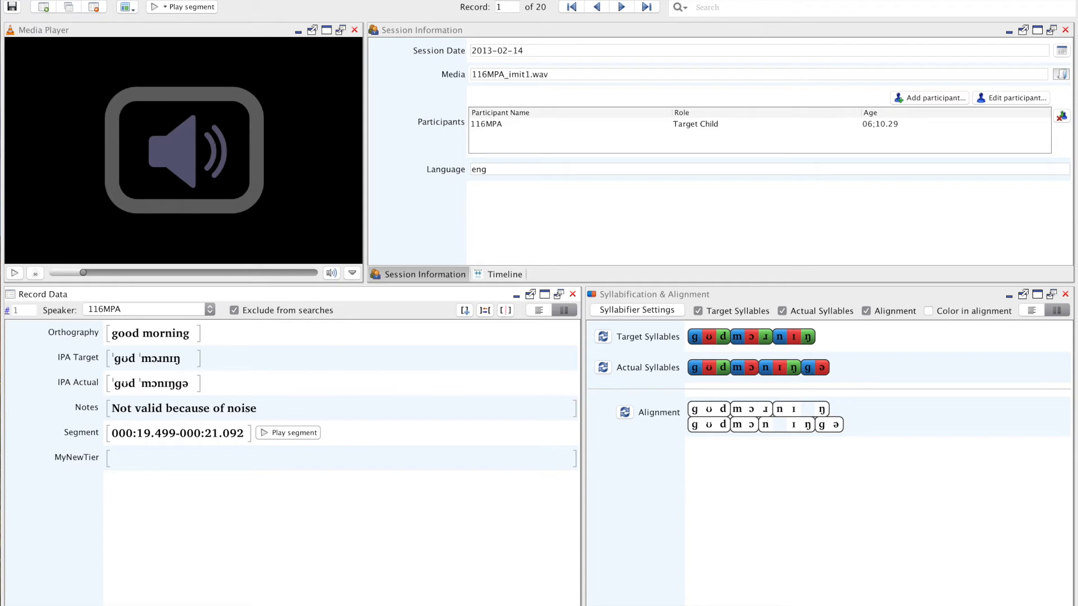
{"action": "left_click", "coordinate": [145, 66]}
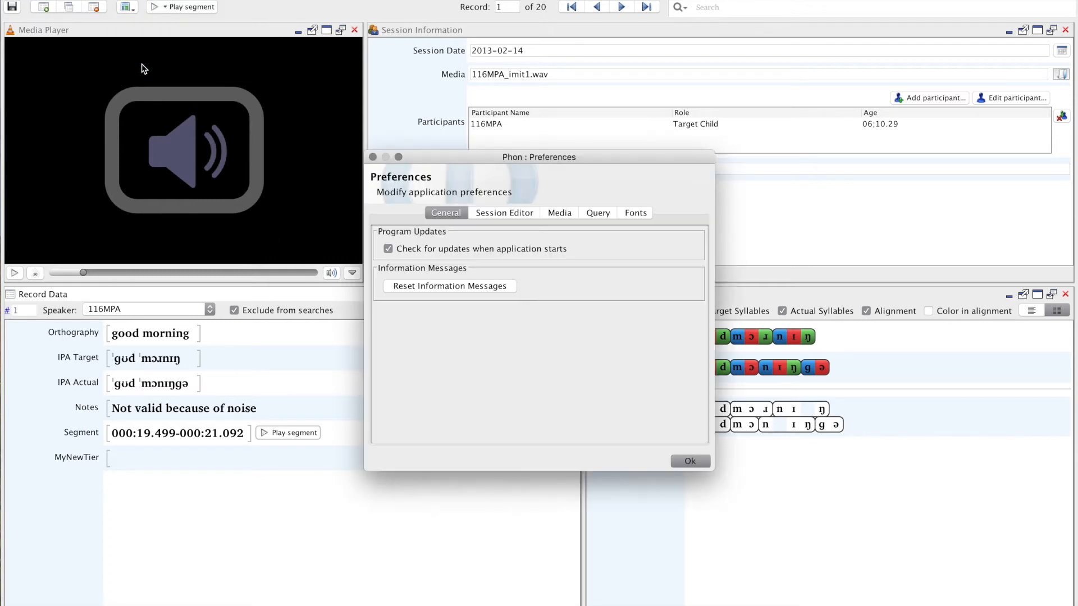
{"action": "left_click", "coordinate": [513, 215]}
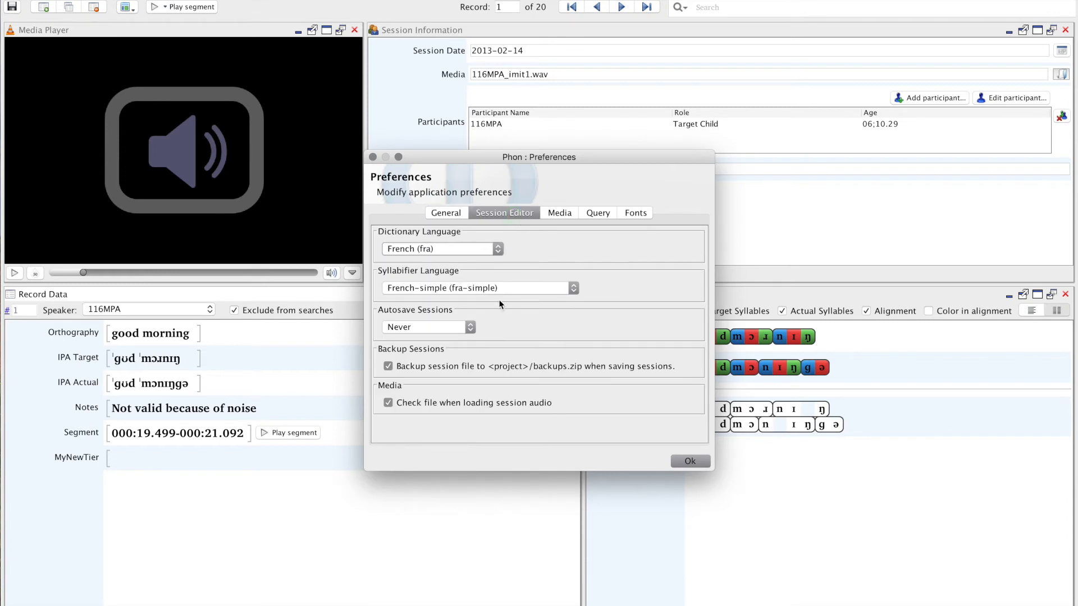
{"action": "left_click", "coordinate": [690, 462]}
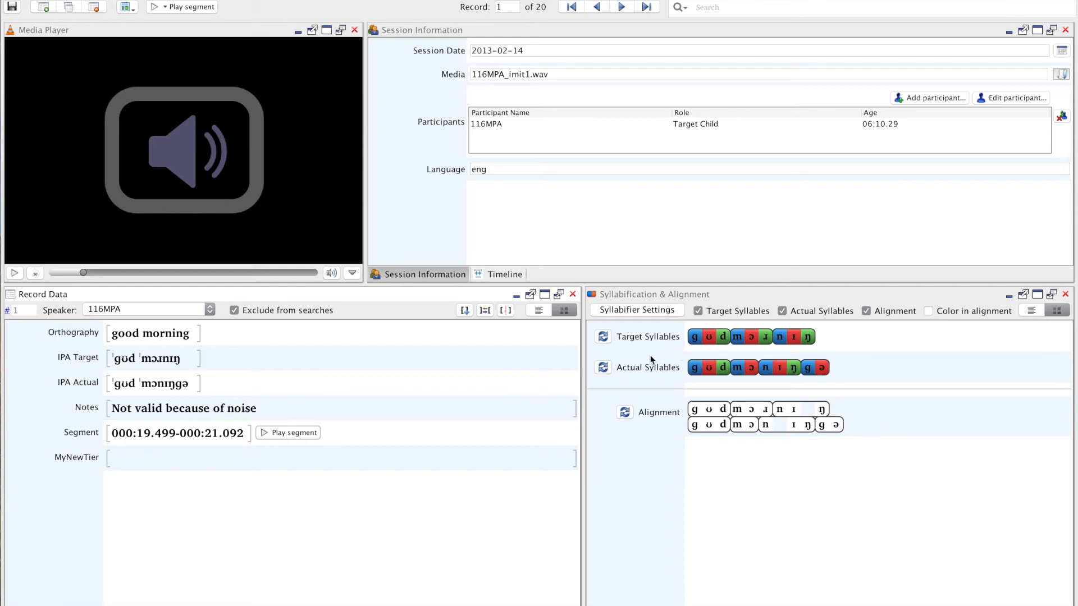
Append "you play" to the Orthography tier and "ju ple" to the IPA Target tier of record 1.
{"action": "left_click", "coordinate": [193, 359]}
{"action": "left_click", "coordinate": [198, 335]}
{"action": "type", "text": "you play"}
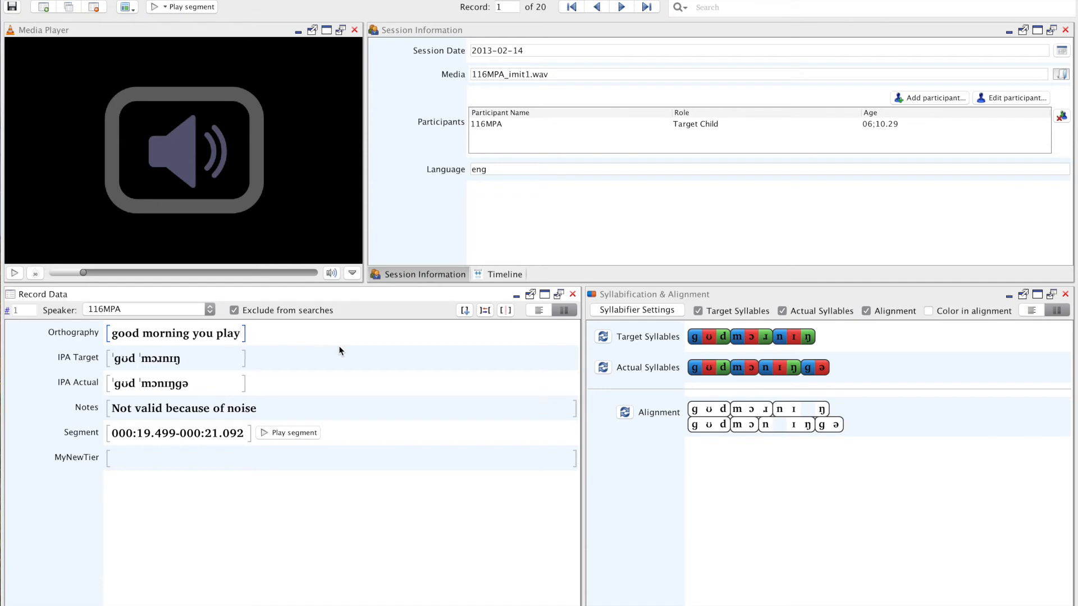
{"action": "left_click", "coordinate": [220, 360]}
{"action": "type", "text": "ju ple"}
Append "ju pe" to the IPA Actual tier and commit it to update the syllabification.
{"action": "left_click", "coordinate": [219, 383]}
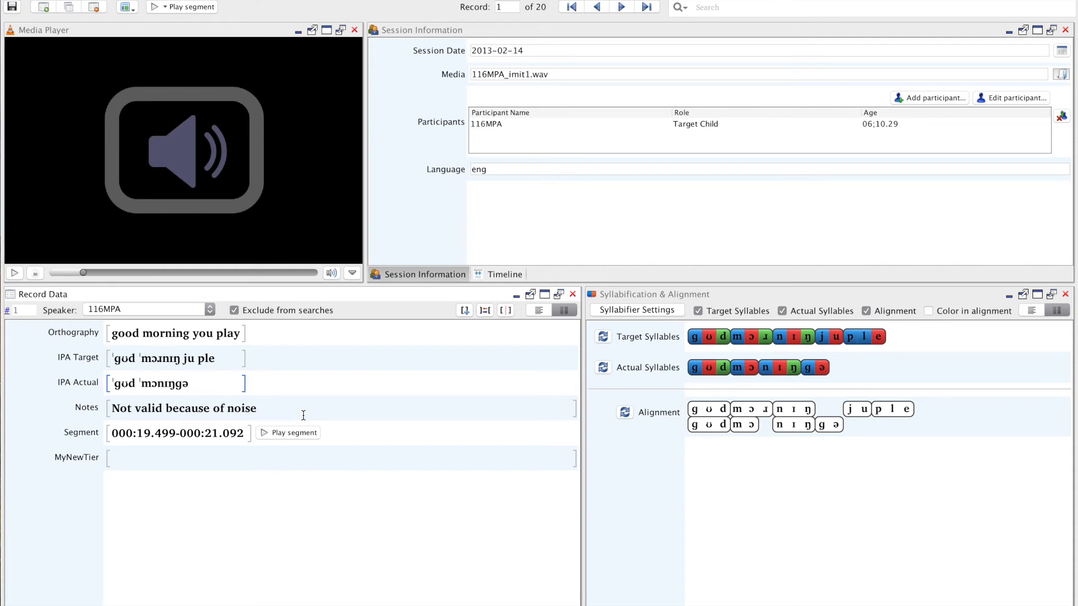
{"action": "type", "text": "ju pe"}
{"action": "left_click", "coordinate": [303, 416]}
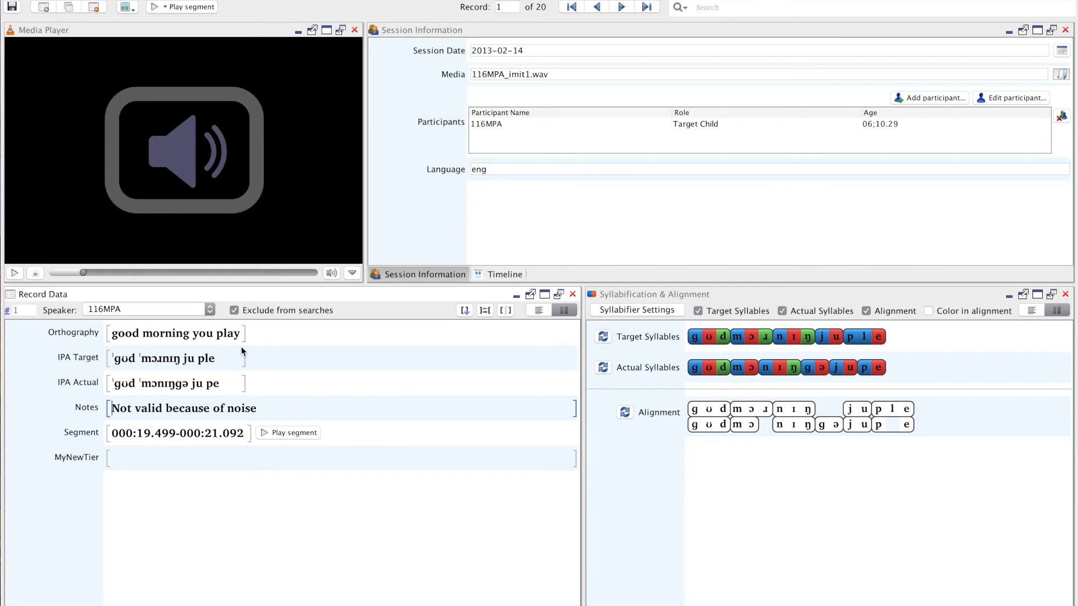
Delete "you play" from the Orthography tier and "ju ple" from the IPA Target tier.
{"action": "left_click", "coordinate": [220, 358]}
{"action": "left_click", "coordinate": [305, 340]}
{"action": "key", "text": "BackSpace"}
{"action": "key", "text": "BackSpace"}
{"action": "key", "text": "BackSpace"}
{"action": "key", "text": "BackSpace"}
{"action": "key", "text": "BackSpace"}
{"action": "key", "text": "BackSpace"}
{"action": "key", "text": "BackSpace"}
{"action": "key", "text": "BackSpace"}
{"action": "key", "text": "BackSpace"}
{"action": "left_click", "coordinate": [221, 358]}
Delete "ju pe" from the end of the IPA Actual tier and commit the change.
{"action": "key", "text": "BackSpace"}
{"action": "key", "text": "BackSpace"}
{"action": "key", "text": "BackSpace"}
{"action": "key", "text": "BackSpace"}
{"action": "key", "text": "BackSpace"}
{"action": "key", "text": "BackSpace"}
{"action": "key", "text": "BackSpace"}
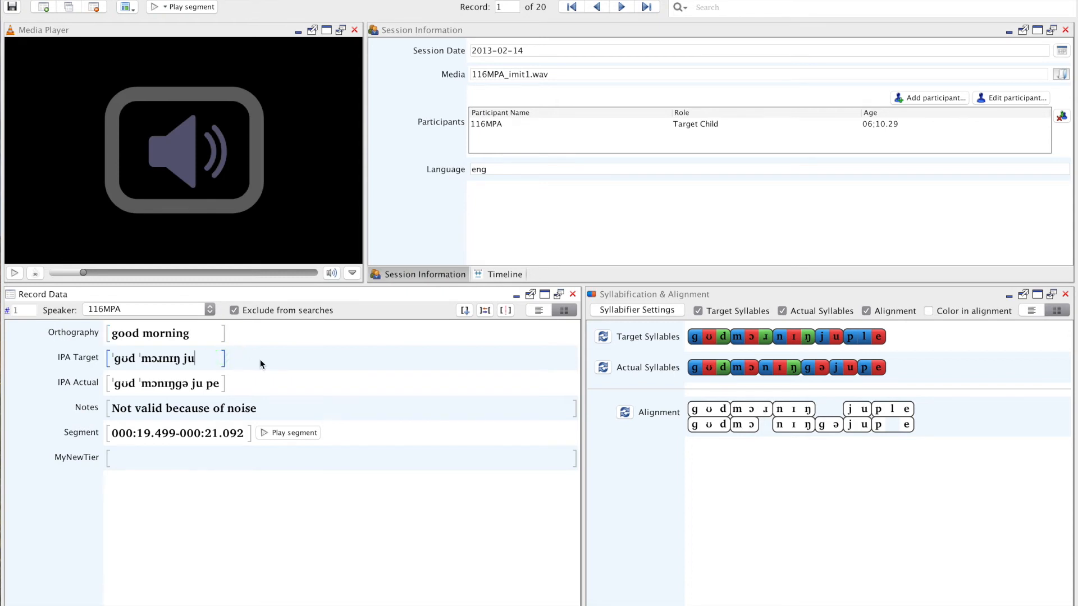
{"action": "left_click", "coordinate": [225, 378]}
{"action": "key", "text": "BackSpace"}
{"action": "key", "text": "BackSpace"}
{"action": "key", "text": "BackSpace"}
{"action": "key", "text": "BackSpace"}
{"action": "key", "text": "BackSpace"}
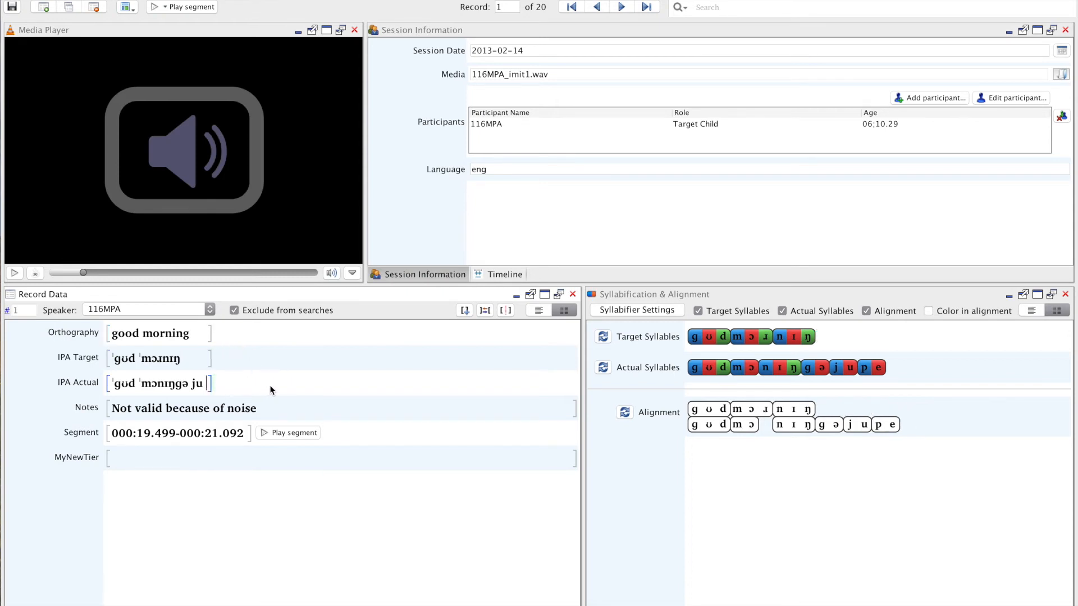
{"action": "key", "text": "BackSpace"}
{"action": "key", "text": "Tab"}
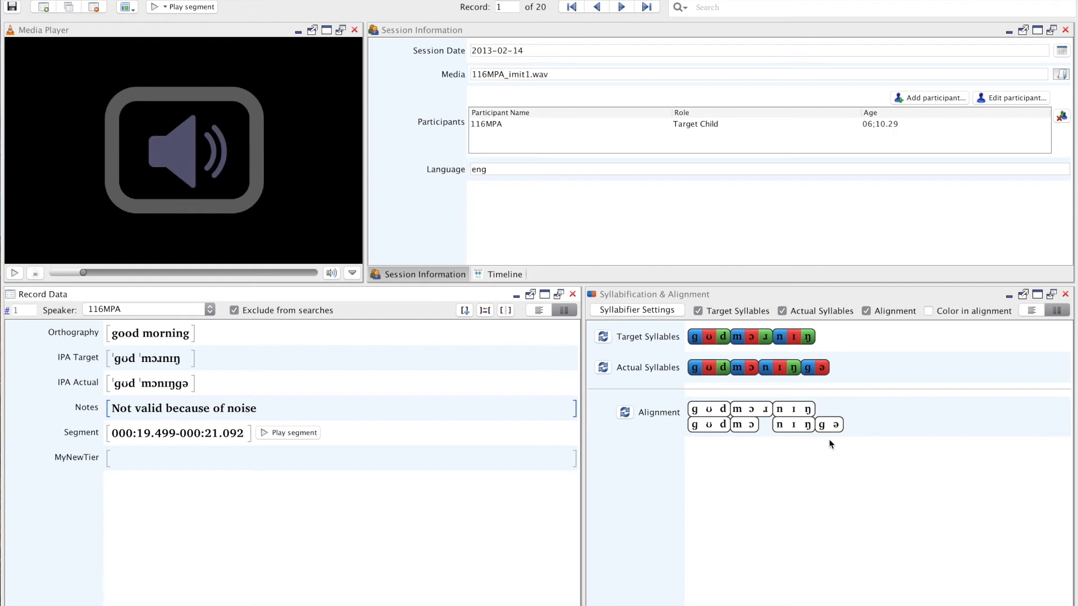
Append "z" to the last word of the IPA Target tier and commit it.
{"action": "left_click", "coordinate": [161, 364]}
{"action": "type", "text": "z"}
{"action": "key", "text": "Tab"}
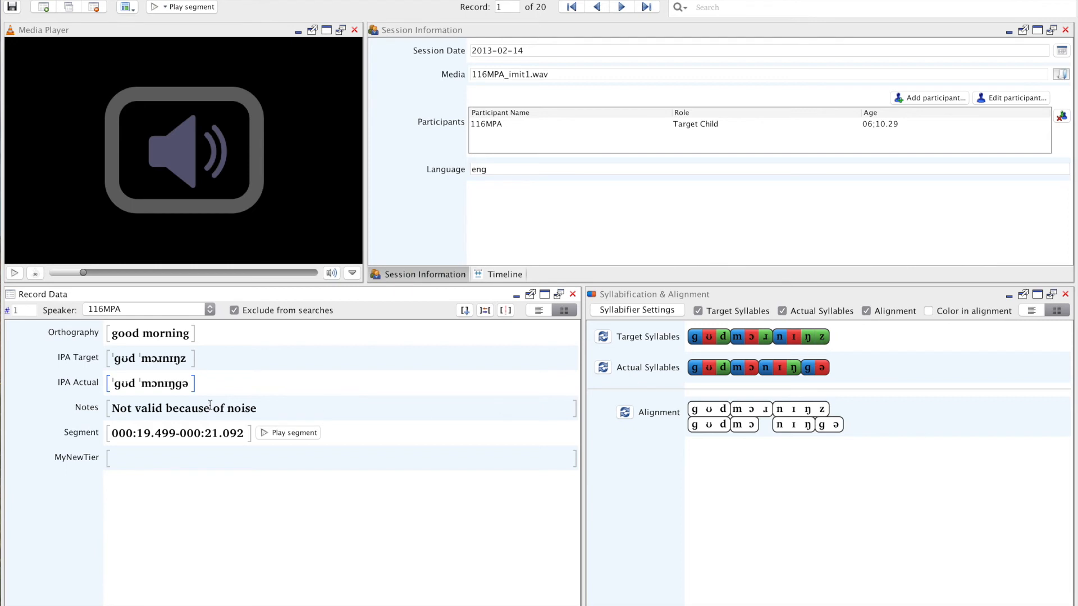
Remove the final "z" from the IPA Target tier and commit the change.
{"action": "left_click", "coordinate": [194, 358]}
{"action": "key", "text": "BackSpace"}
{"action": "key", "text": "Tab"}
Review the syllable constituent types available for the final ŋ in Target Syllables without changing its type.
{"action": "right_click", "coordinate": [811, 339]}
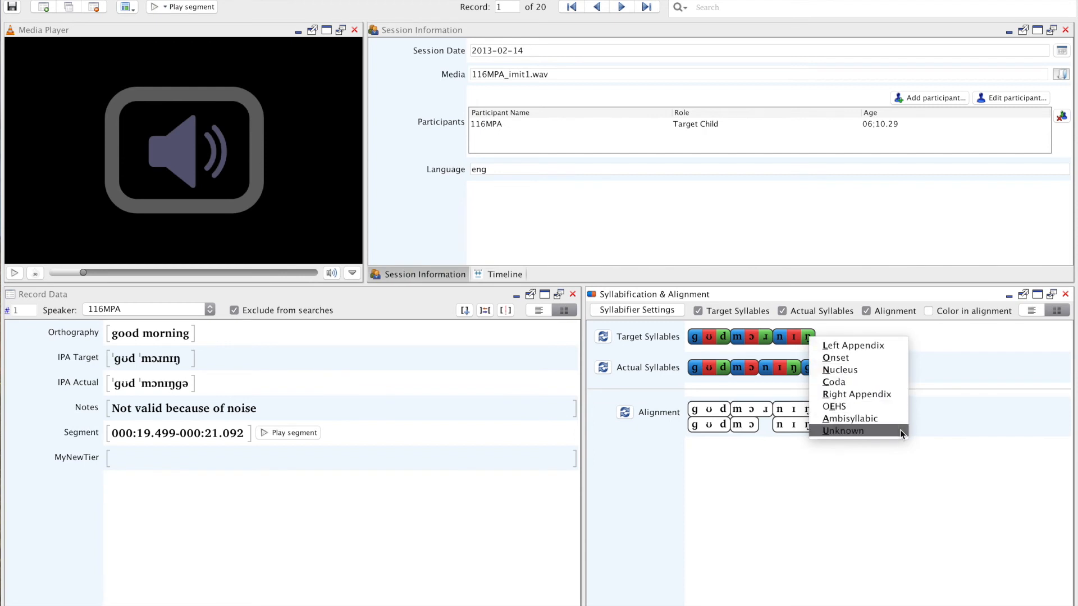
{"action": "left_click", "coordinate": [900, 472]}
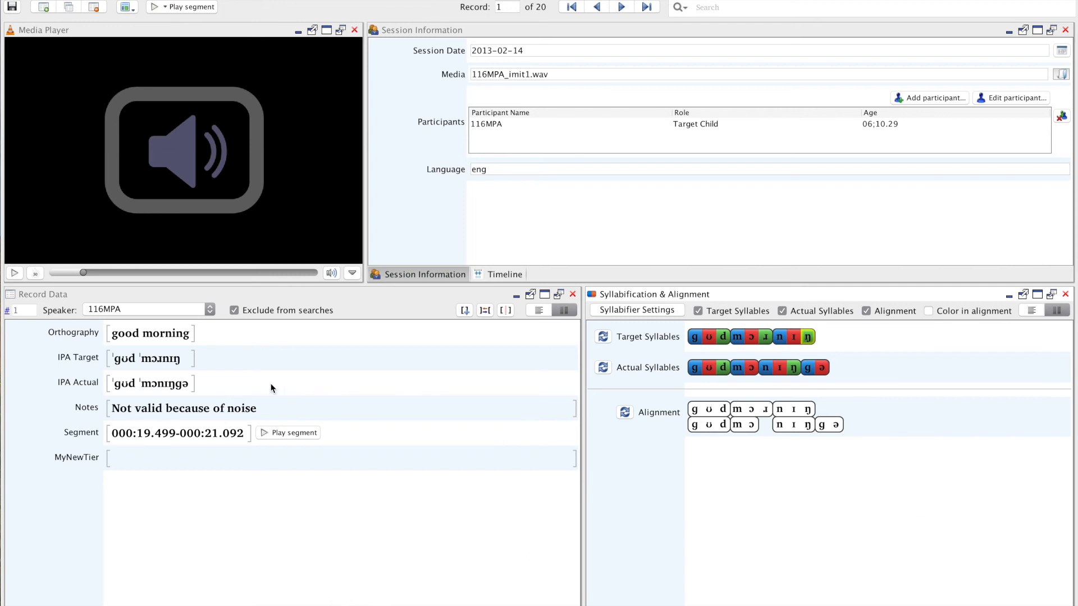
{"action": "left_click", "coordinate": [183, 358]}
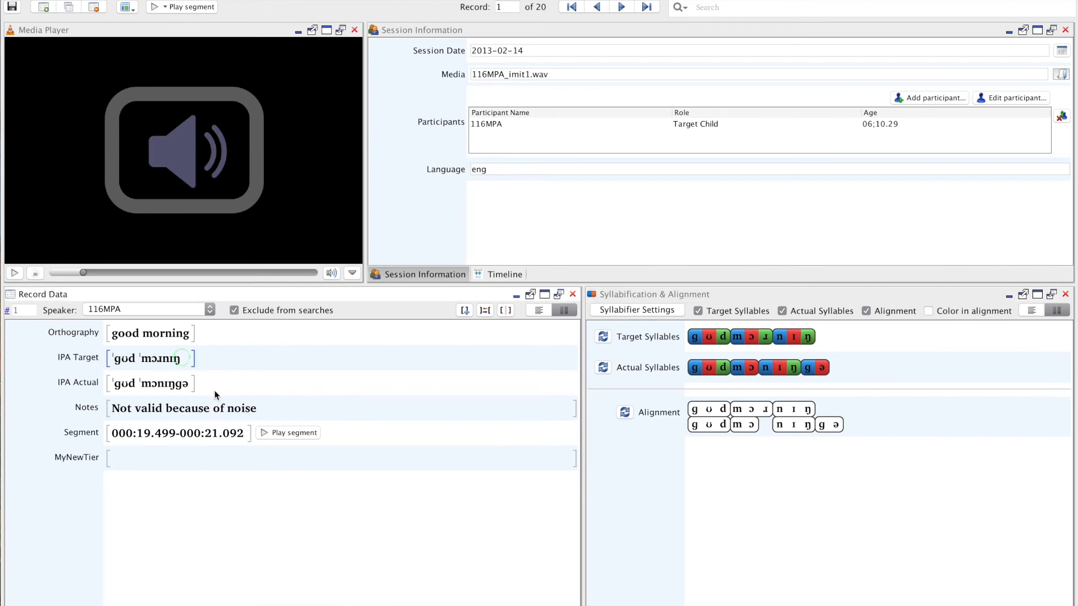
{"action": "left_click", "coordinate": [190, 384]}
Browse forward through the session's records from record 1 to record 7.
{"action": "left_click", "coordinate": [621, 7]}
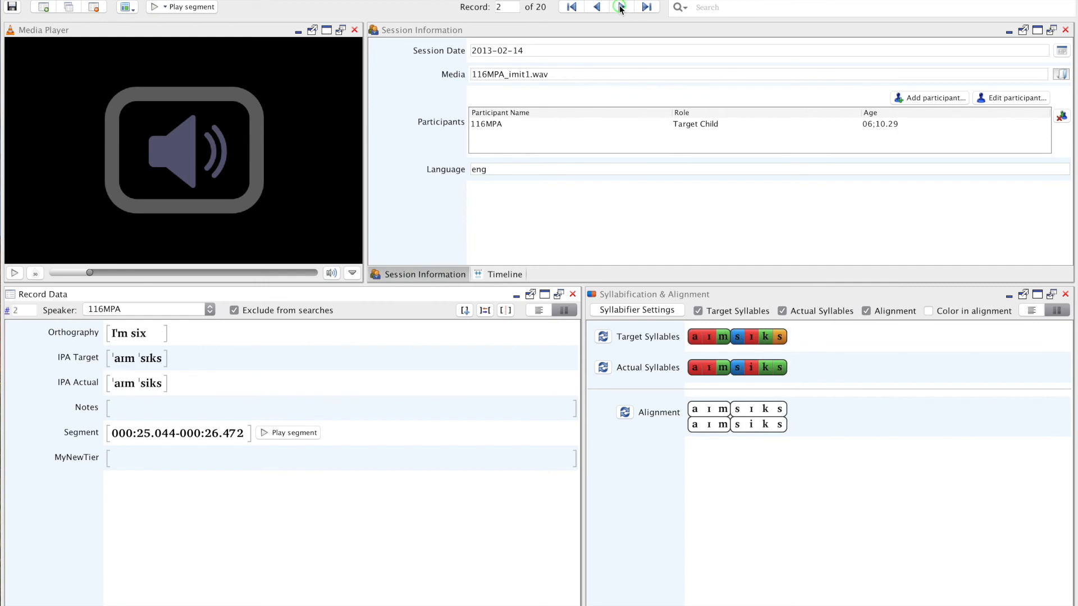
{"action": "left_click", "coordinate": [621, 7]}
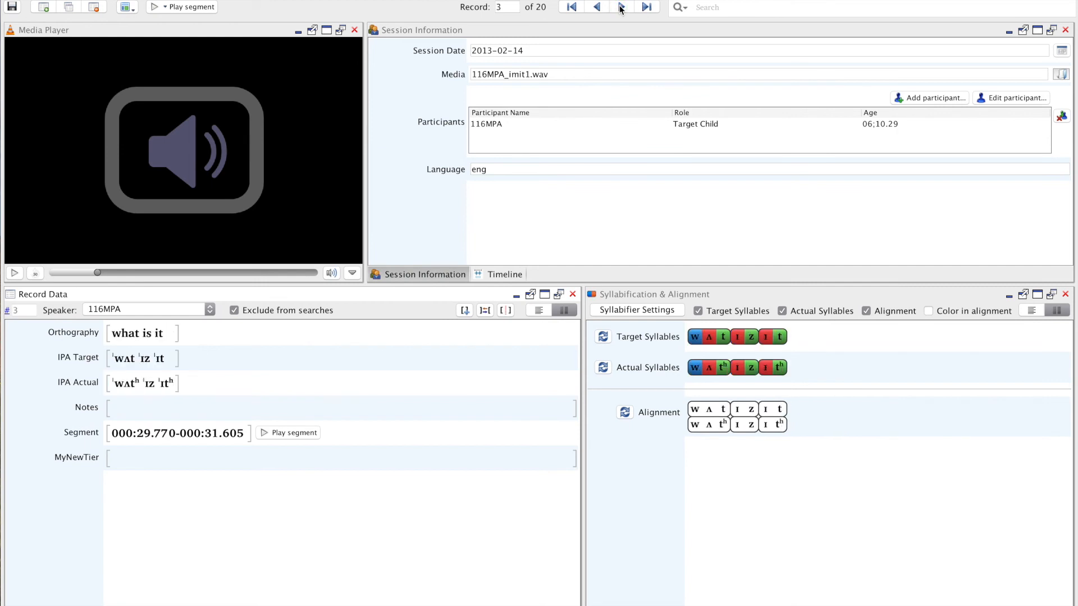
{"action": "left_click", "coordinate": [621, 6]}
{"action": "left_click", "coordinate": [621, 7]}
{"action": "left_click", "coordinate": [621, 7]}
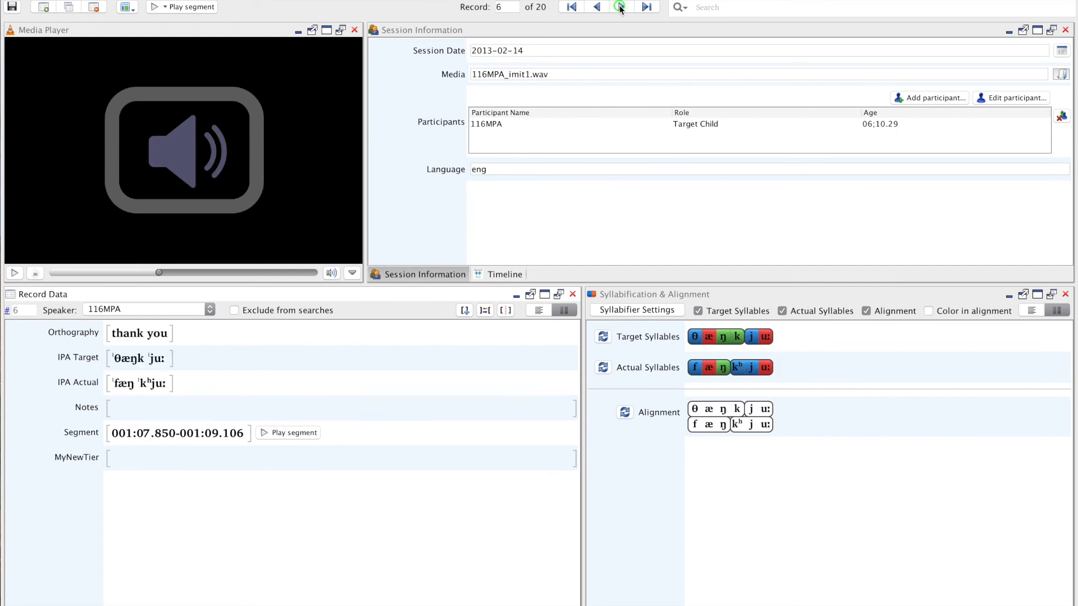
{"action": "left_click", "coordinate": [621, 7]}
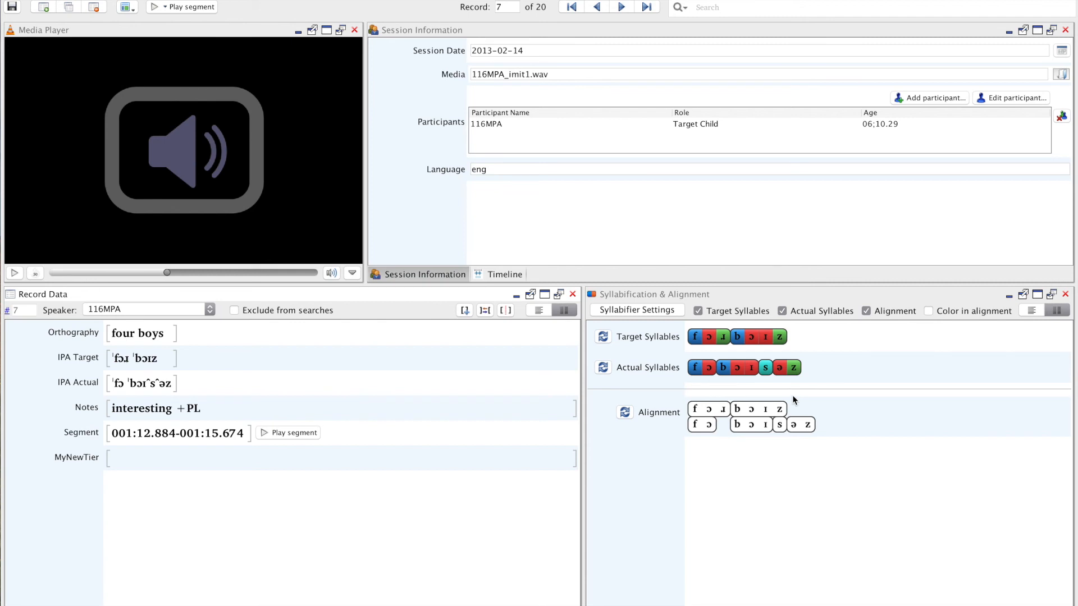
Browse forward through records 8 and 9 and return to the first record of the session.
{"action": "left_click", "coordinate": [621, 7]}
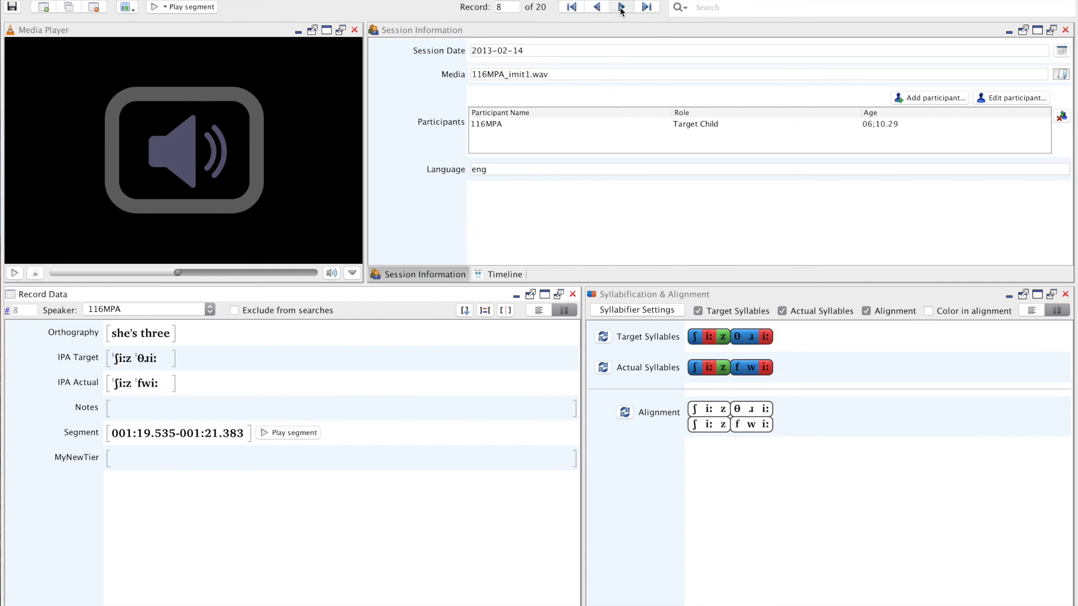
{"action": "left_click", "coordinate": [621, 7]}
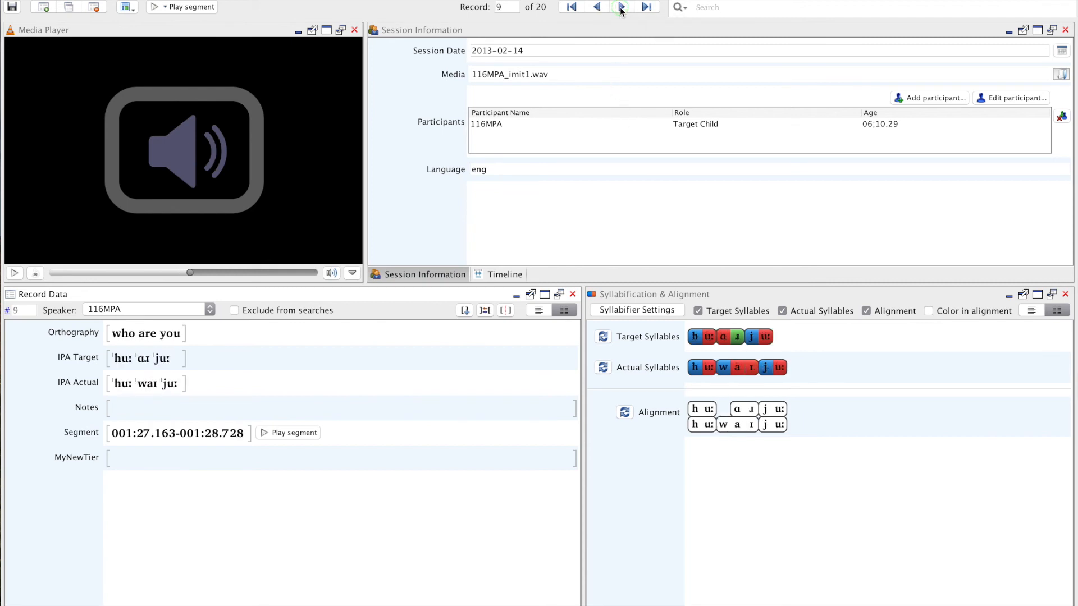
{"action": "left_click", "coordinate": [571, 7]}
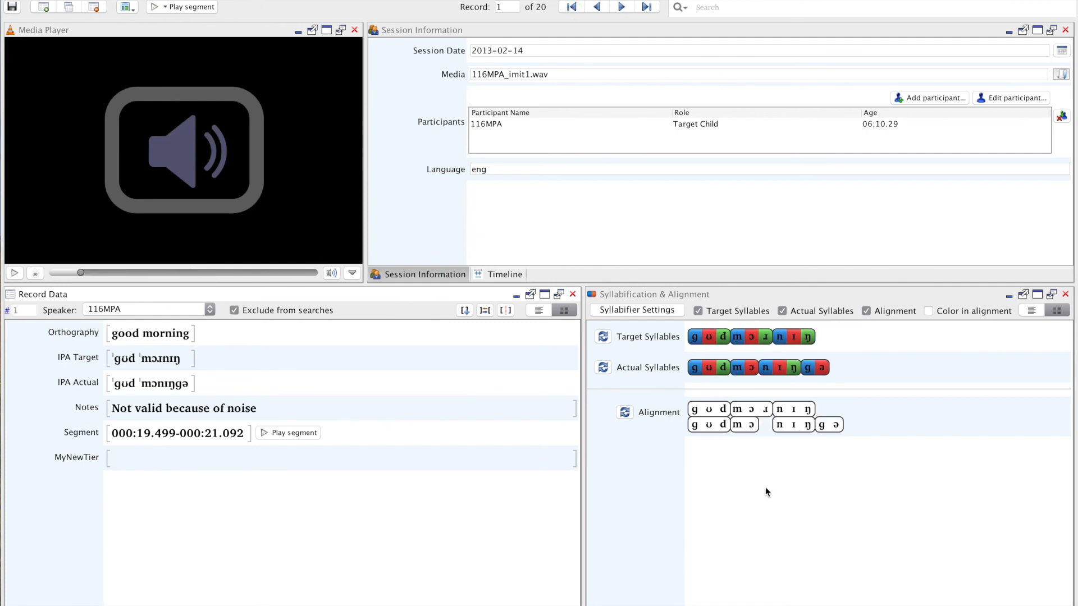
Try pairing the n of IPA Actual with the target ɹ in the alignment, and restore the original alignment.
{"action": "left_click", "coordinate": [779, 425]}
{"action": "key", "text": "Left"}
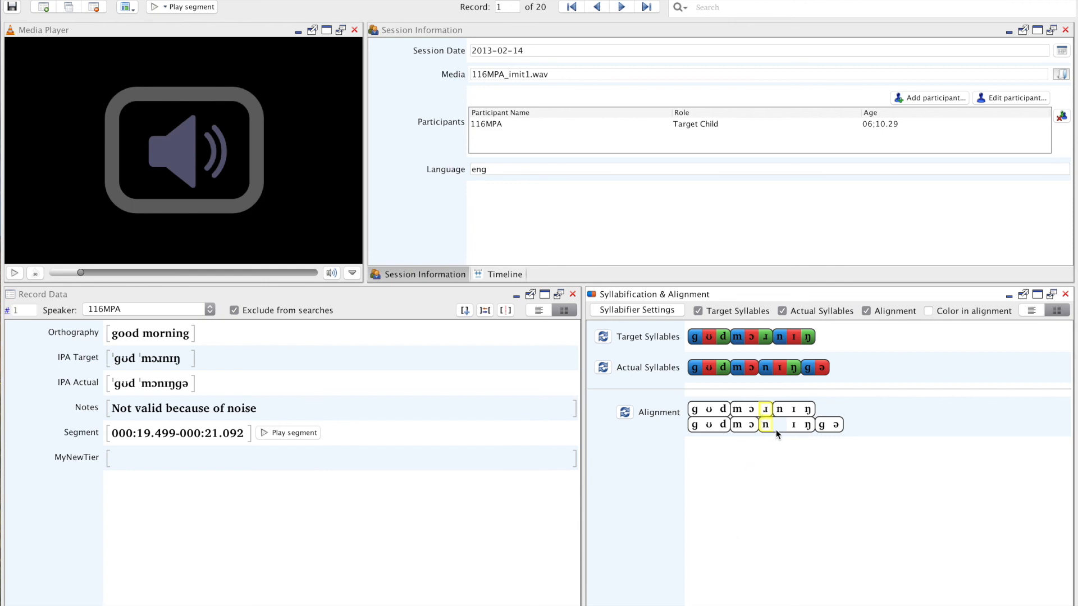
{"action": "left_click_drag", "start_coordinate": [768, 426], "coordinate": [777, 427]}
{"action": "left_click", "coordinate": [624, 415]}
{"action": "left_click", "coordinate": [779, 427]}
{"action": "mouse_move", "coordinate": [777, 425]}
{"action": "left_mouse_down"}
{"action": "mouse_move", "coordinate": [766, 425]}
{"action": "mouse_move", "coordinate": [776, 426]}
{"action": "left_mouse_up"}
Try shifting the final target ŋ along the alignment and move it back to its original place.
{"action": "left_click", "coordinate": [814, 409]}
{"action": "left_click_drag", "start_coordinate": [841, 412], "coordinate": [840, 411]}
{"action": "left_click_drag", "start_coordinate": [837, 409], "coordinate": [811, 412]}
Review the syllable constituent types available for the final ə in Actual Syllables without changing its type.
{"action": "right_click", "coordinate": [825, 373]}
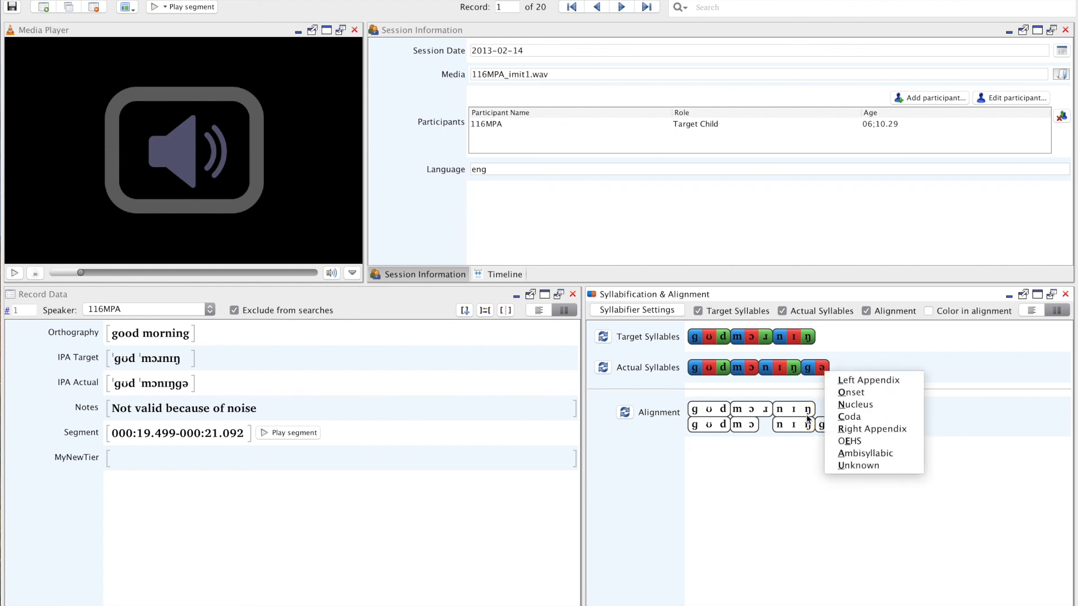
{"action": "left_click", "coordinate": [796, 458]}
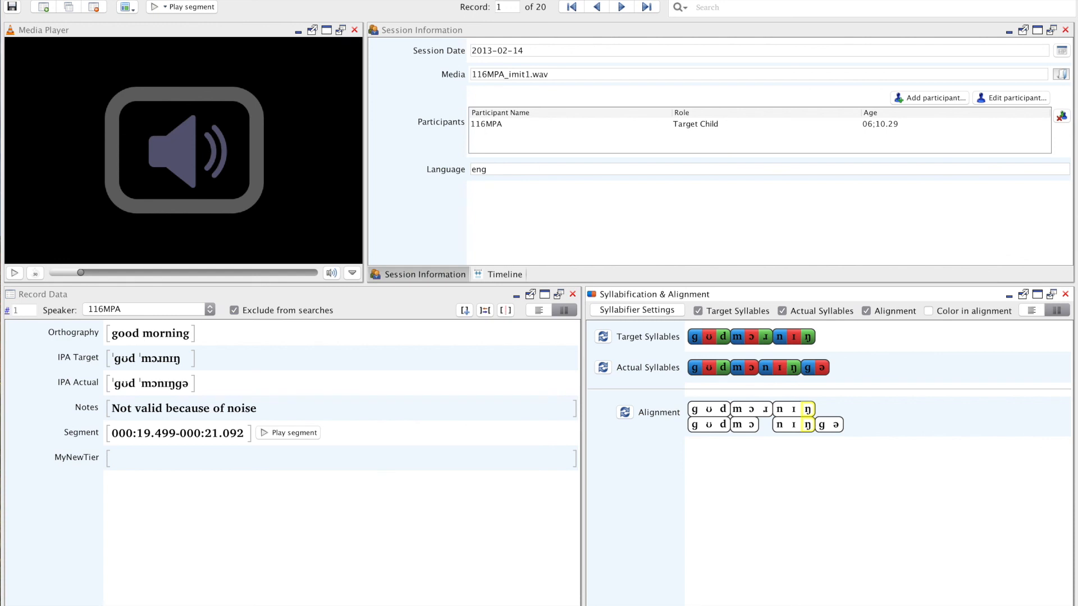
Open the IPA Validation view for record 1.
{"action": "left_click", "coordinate": [259, 1]}
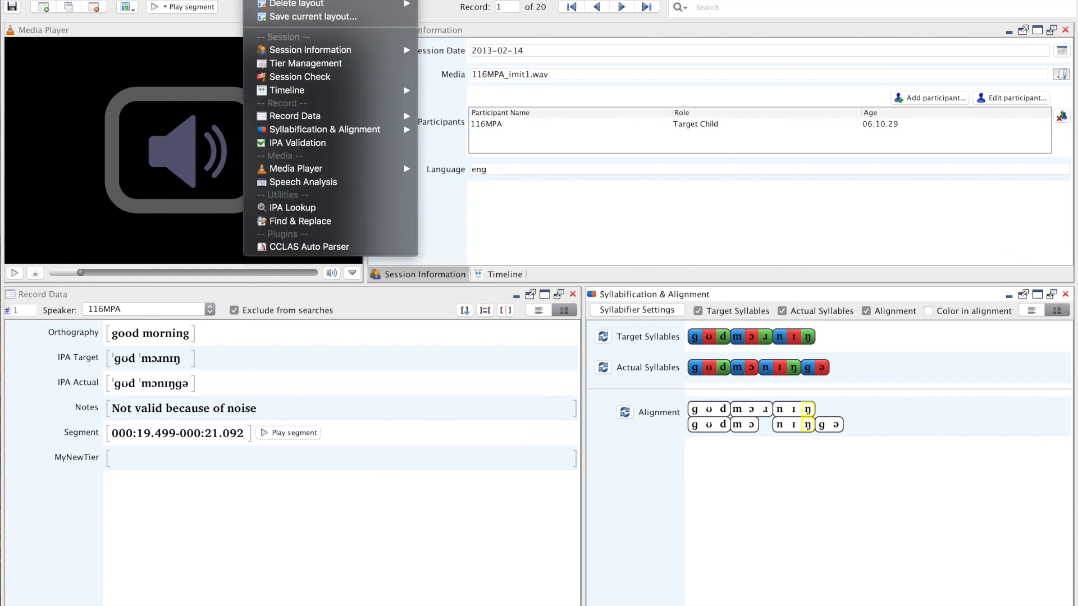
{"action": "left_click", "coordinate": [305, 147]}
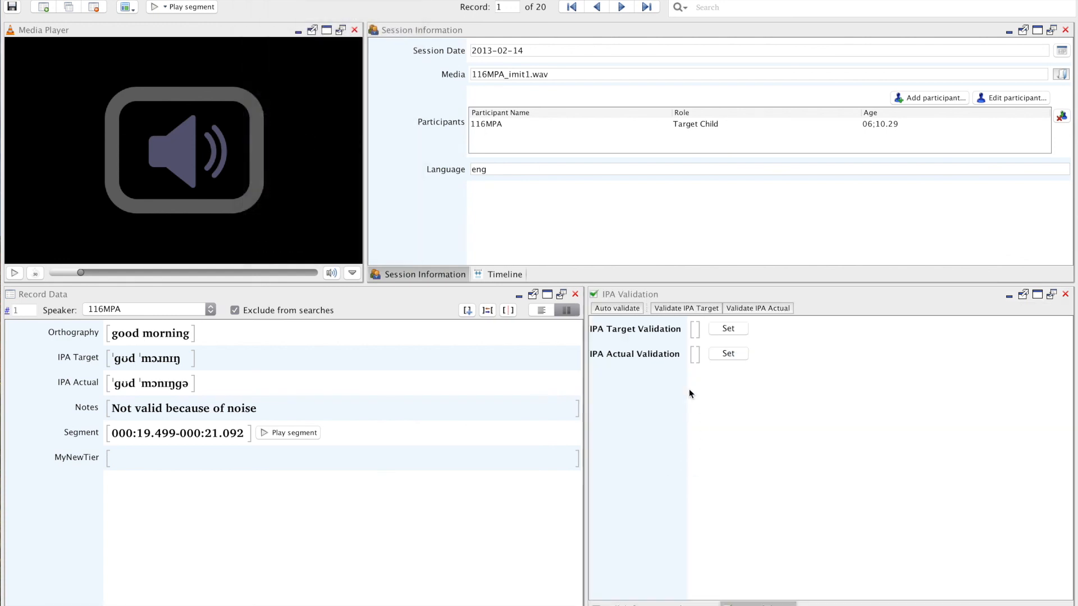